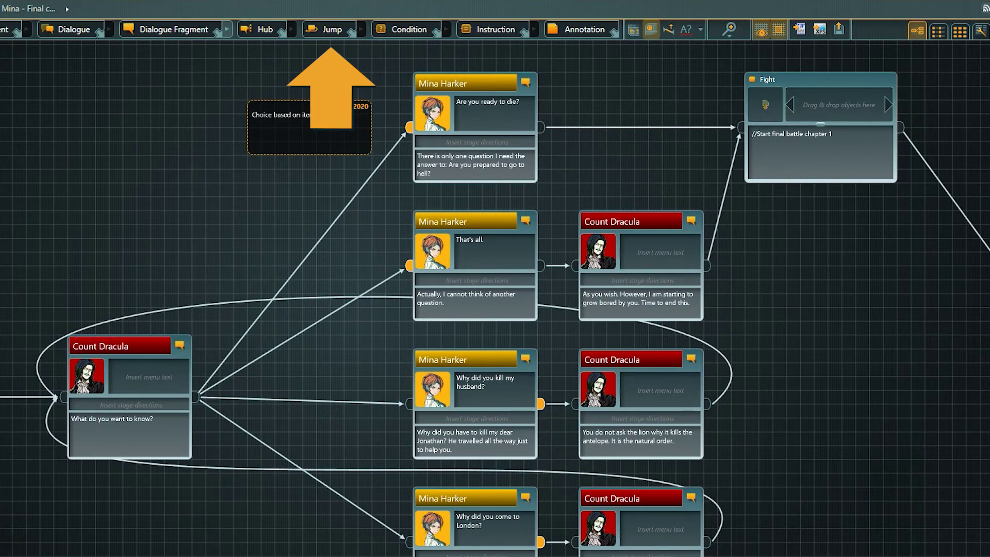
Add a Jump node right of the flow and delete the two loop-back connections to the first question.
drag(337, 27, 806, 415)
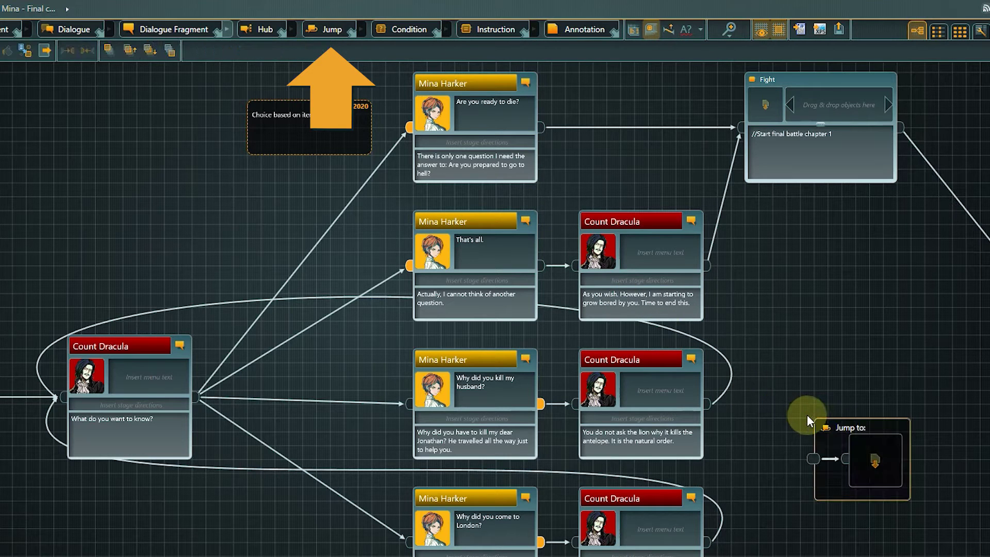
click(733, 370)
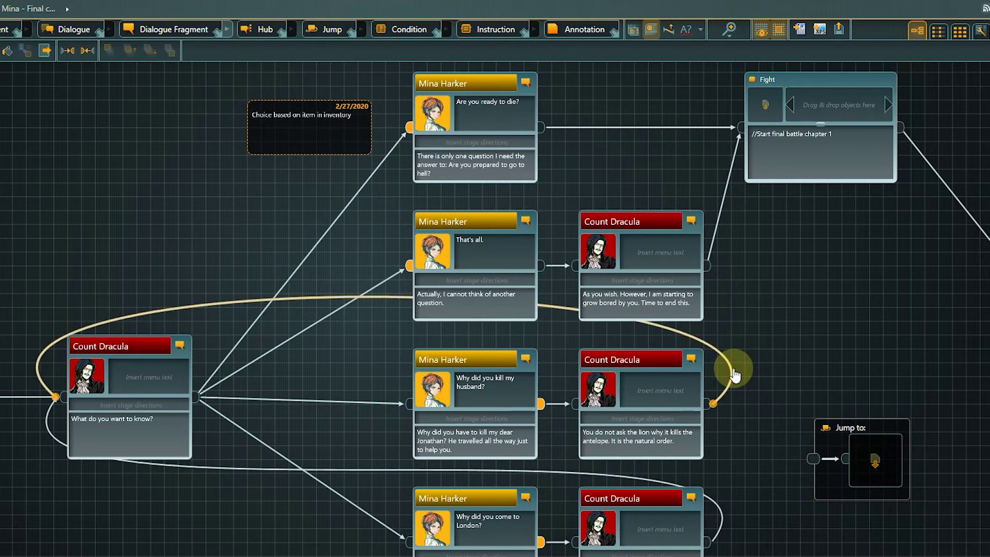
key(Delete)
click(720, 521)
key(Delete)
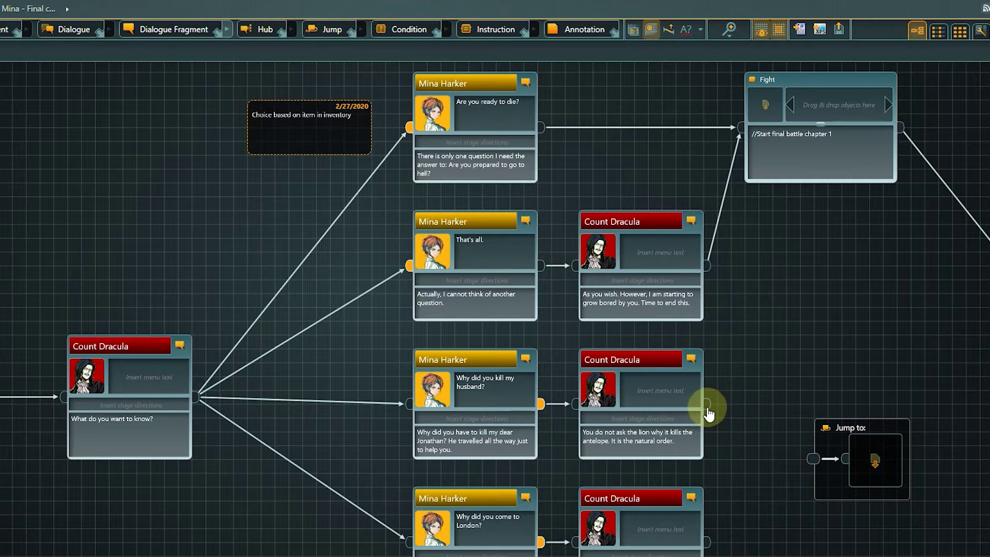
Connect the middle and bottom Count Dracula replies to the Jump node's input.
drag(709, 412, 804, 455)
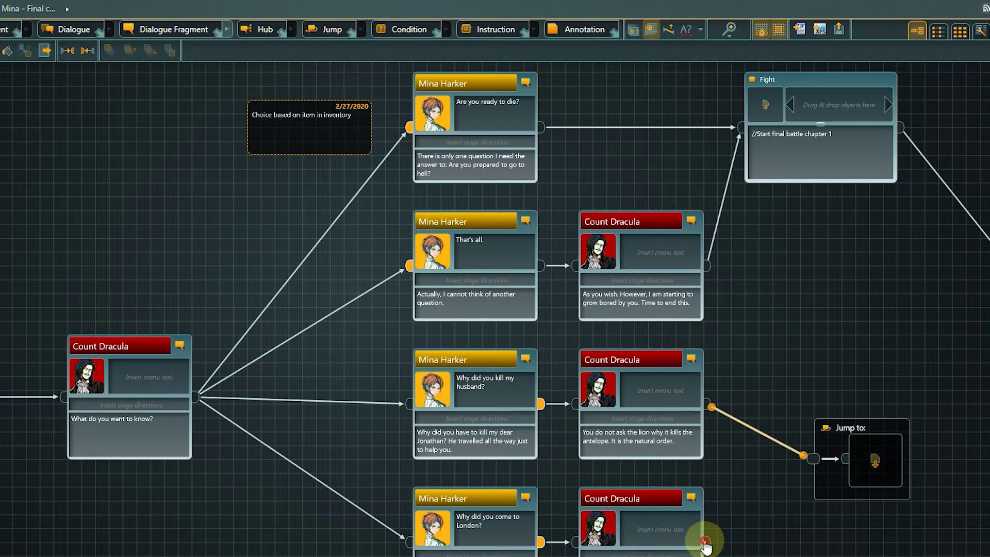
drag(705, 544, 808, 458)
click(801, 403)
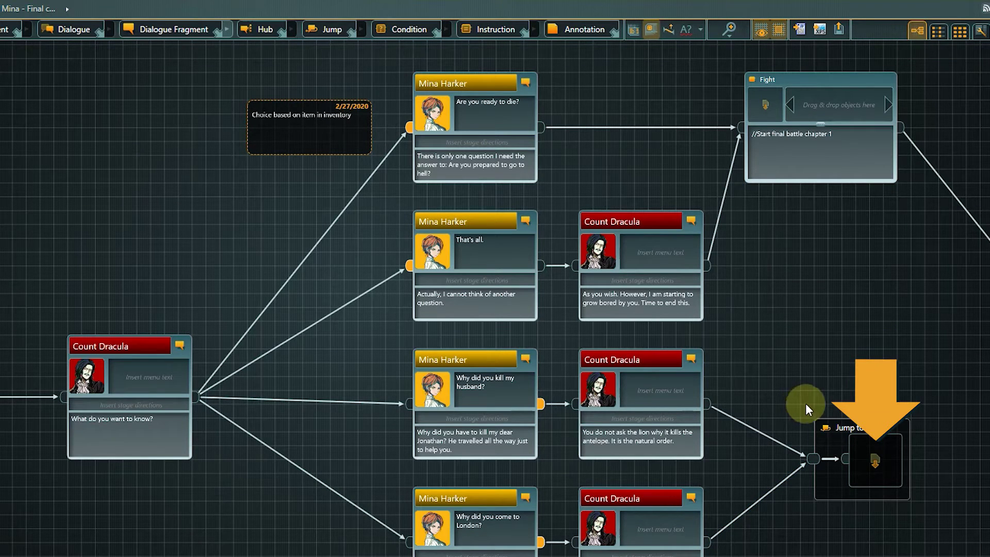
Set the Jump node's target to Count Dracula's line "What do you want to know?".
click(875, 458)
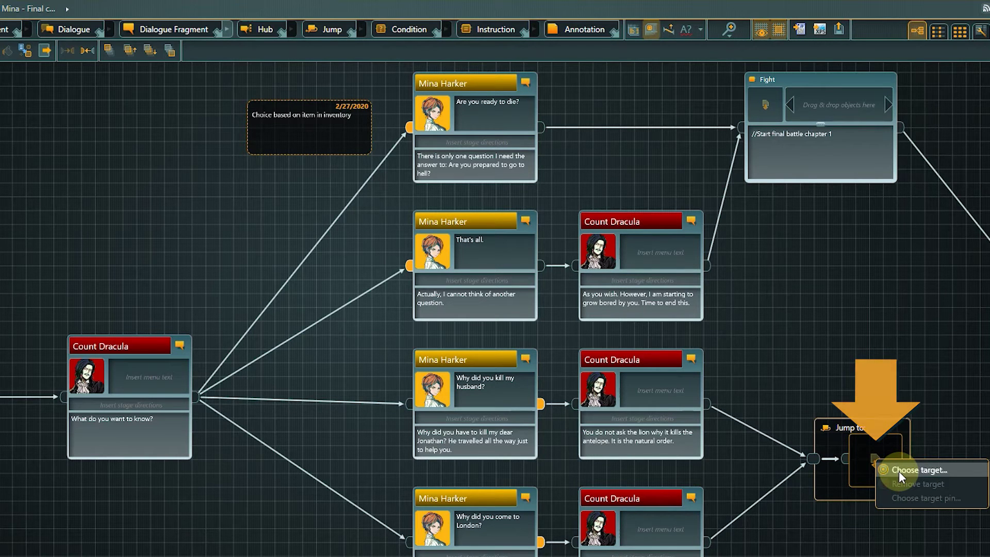
click(899, 471)
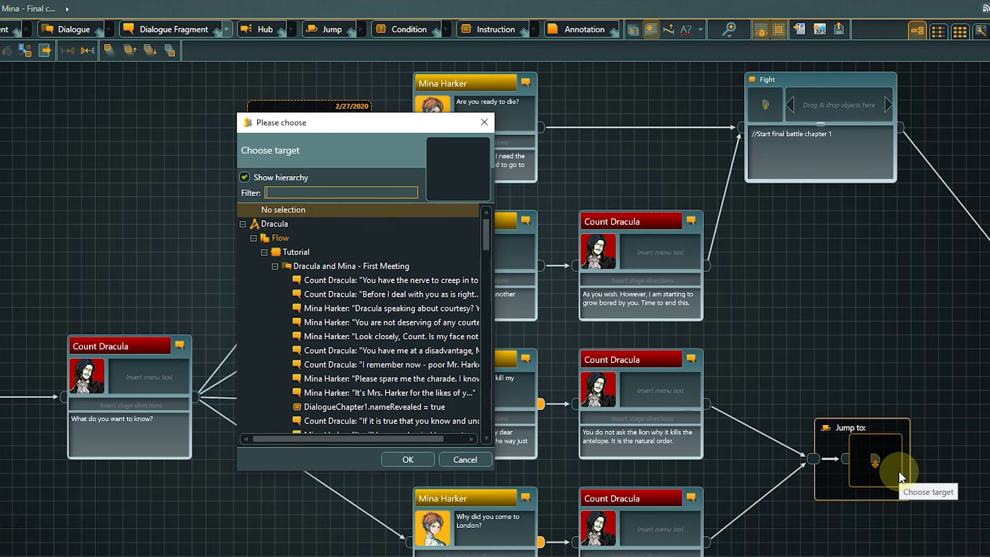
click(275, 267)
click(274, 279)
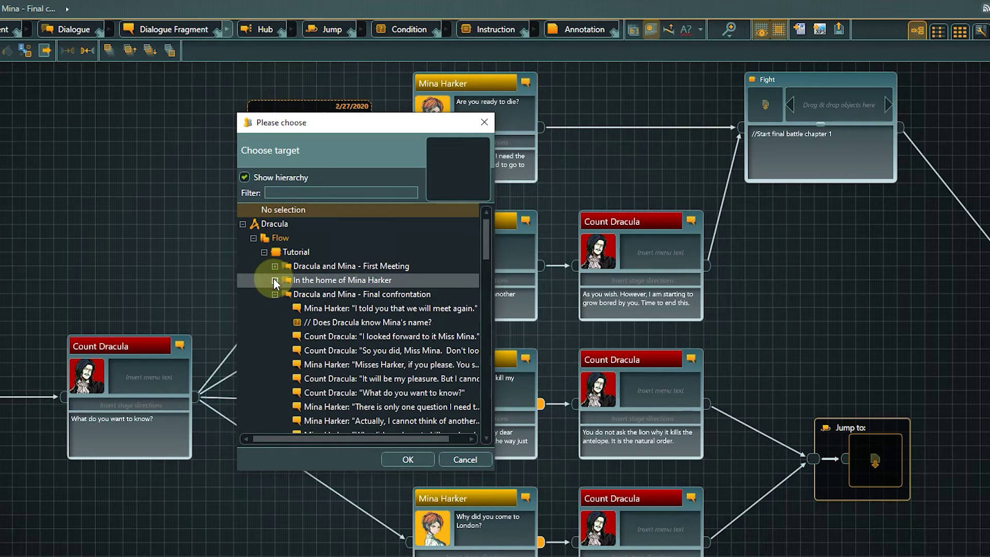
drag(488, 247, 488, 268)
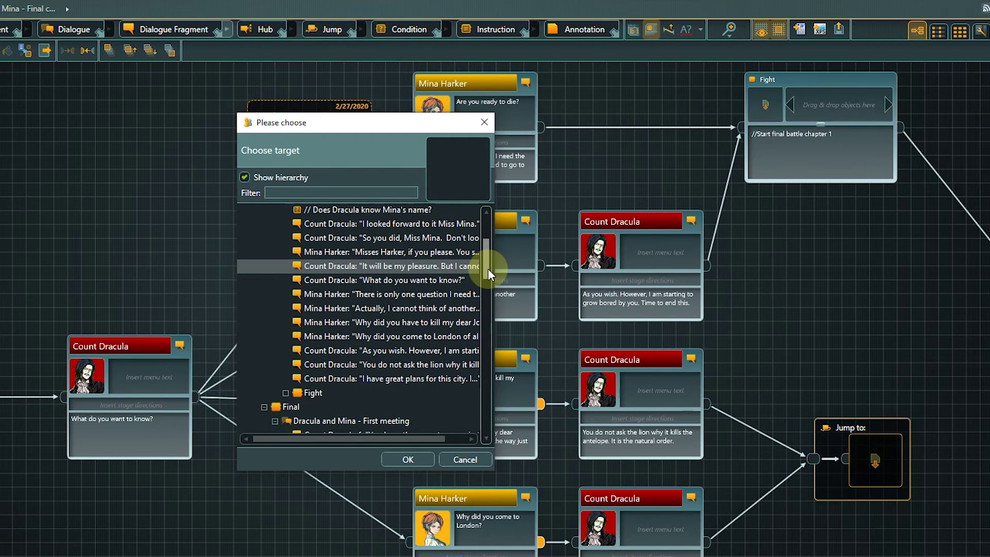
click(361, 281)
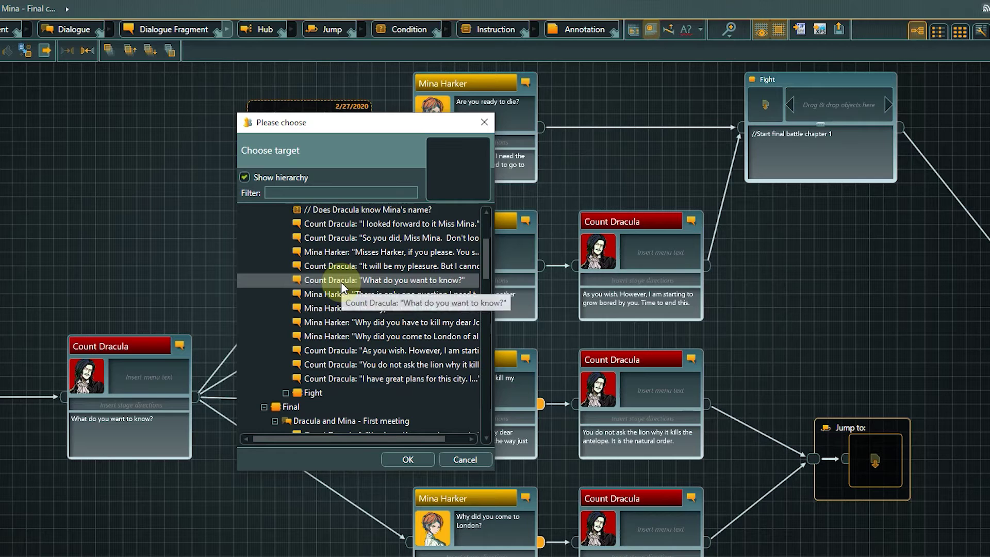
click(302, 280)
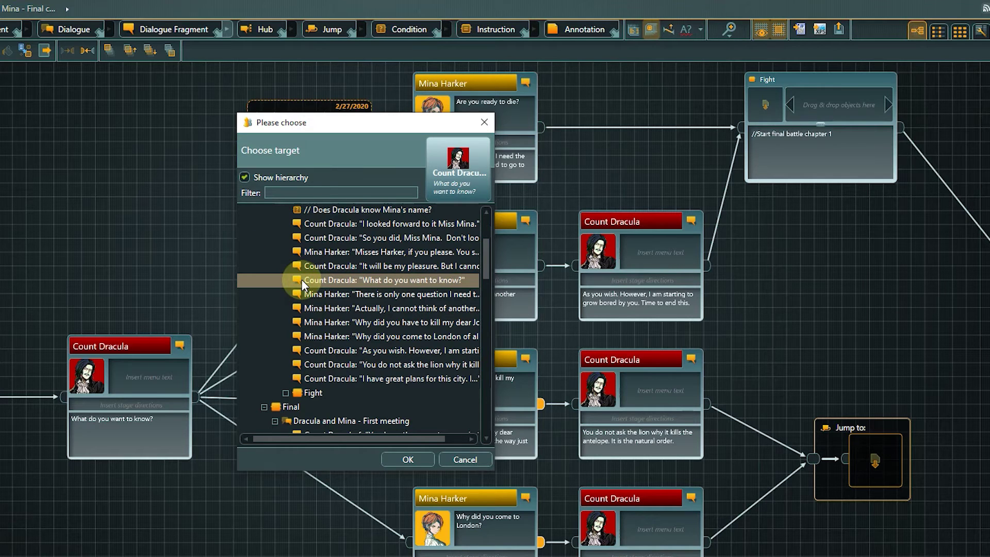
click(402, 455)
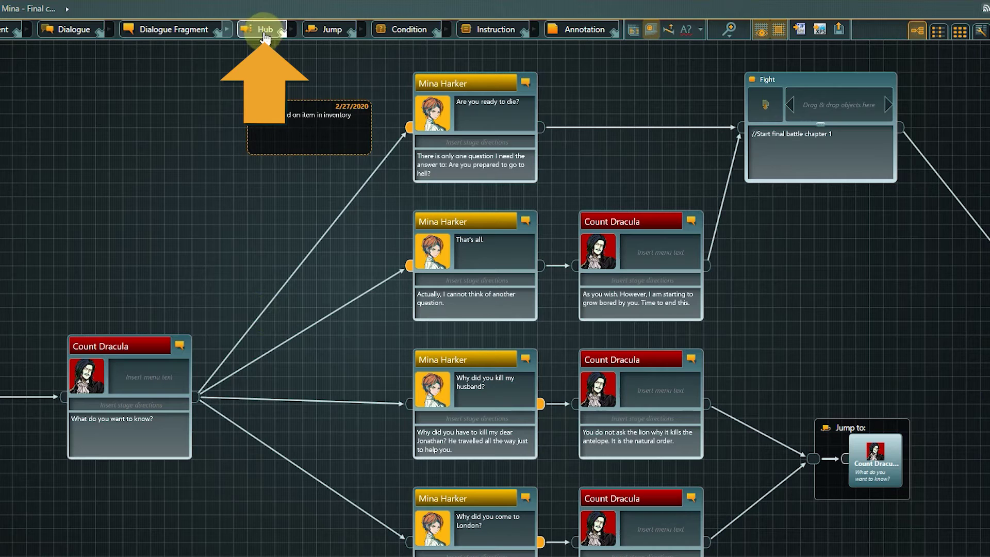
Drop a hub onto the link after Count Dracula and name it "Questions".
mouse_move(263, 30)
mouse_down()
mouse_move(266, 253)
mouse_move(256, 384)
mouse_up()
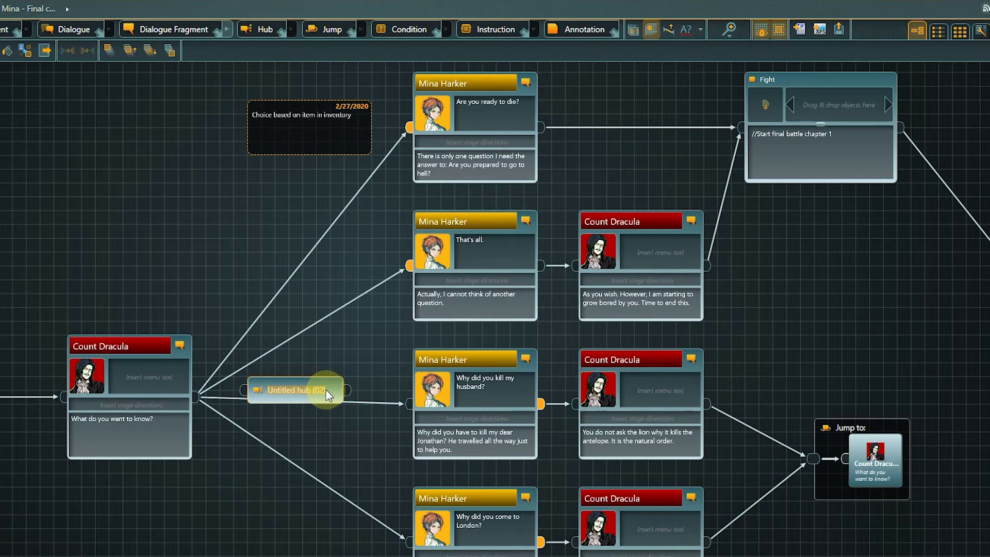
text(Questions)
Reroute the four Mina Harker reply links (ready to die, That's all, husband, London) to start from Questions.
click(269, 309)
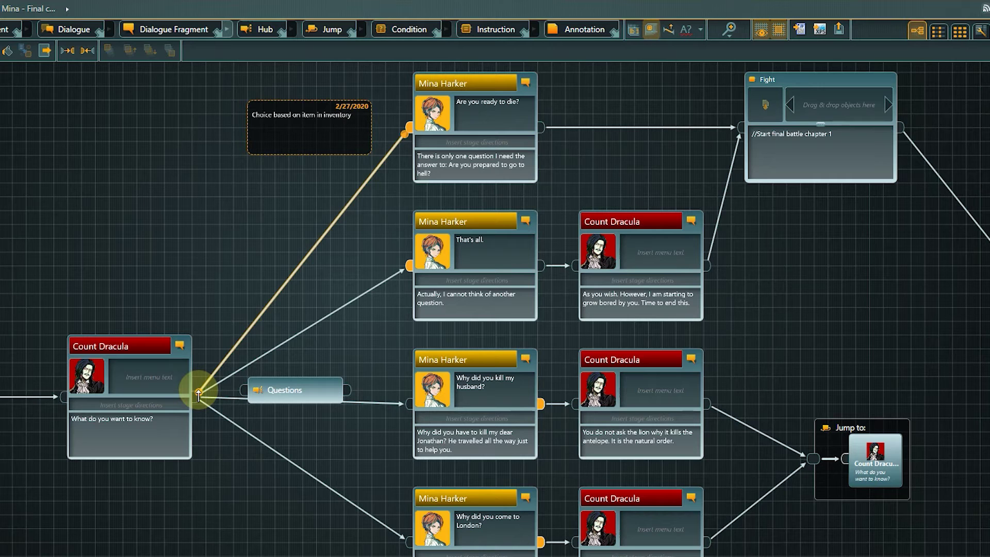
drag(198, 395, 350, 394)
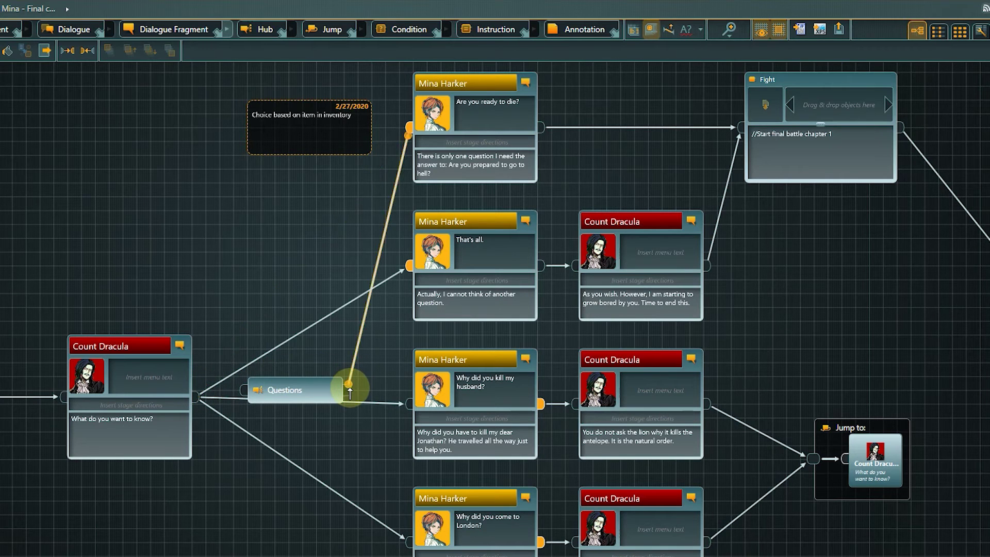
click(202, 394)
drag(200, 394, 347, 397)
click(202, 394)
drag(202, 395, 346, 397)
click(227, 419)
drag(201, 401, 349, 397)
click(240, 293)
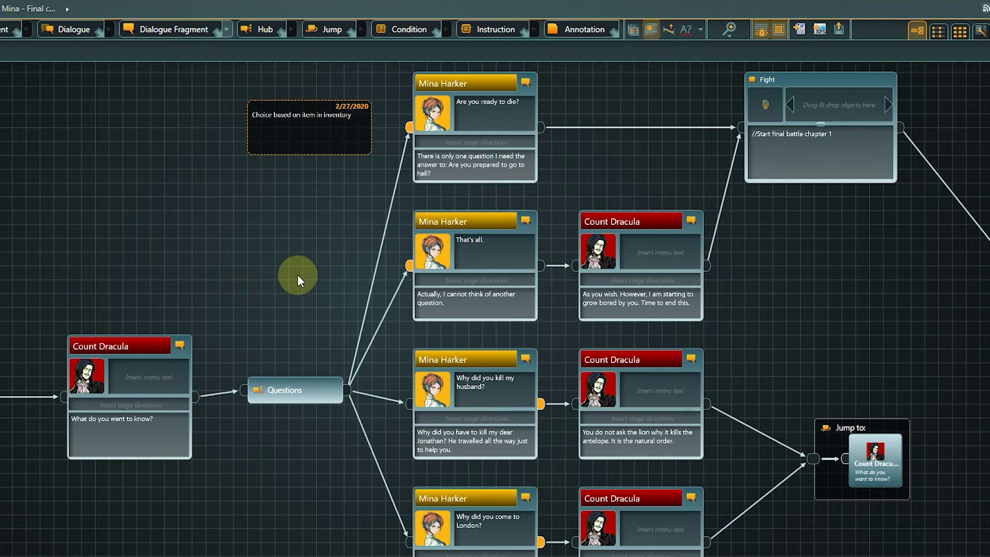
Retarget the Jump node to the Questions hub.
right_click(877, 454)
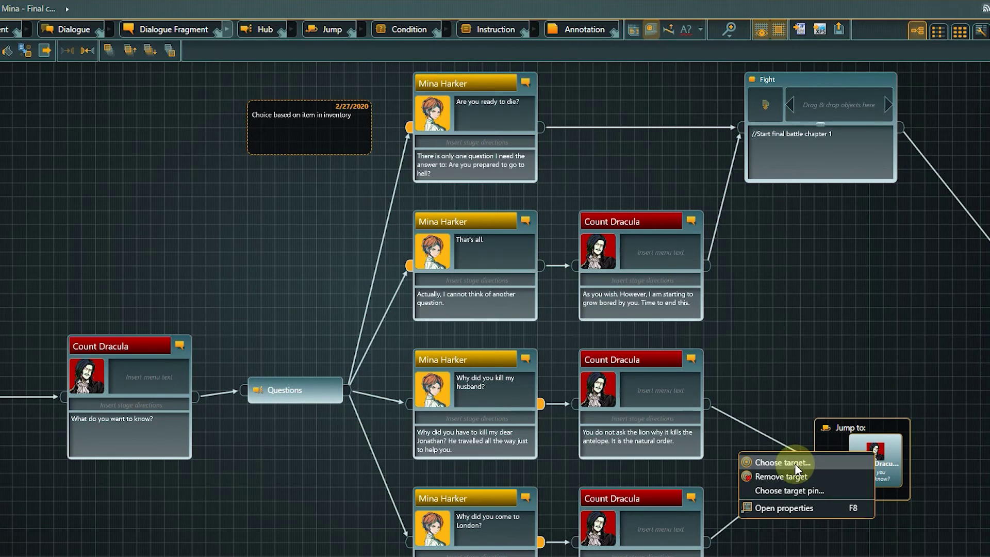
click(797, 464)
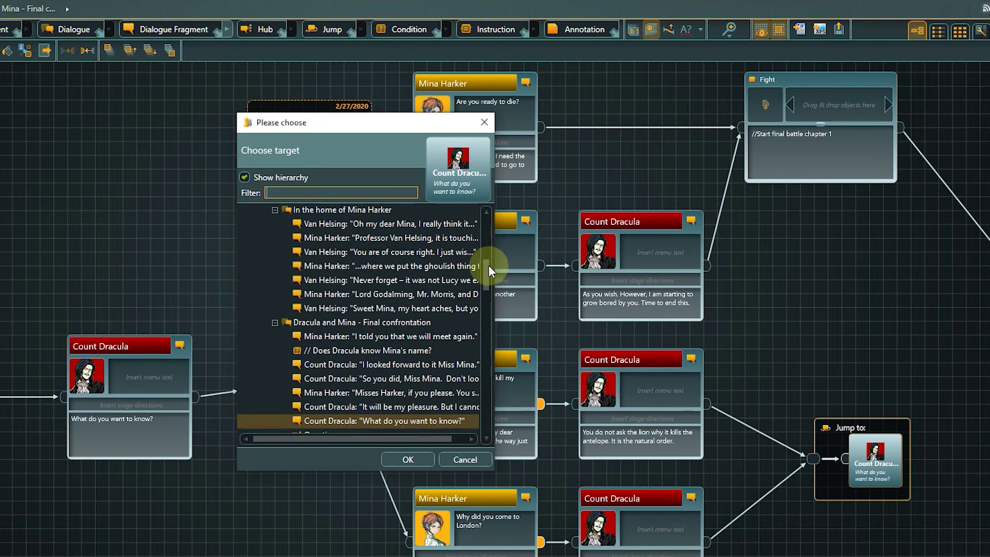
drag(485, 270, 488, 280)
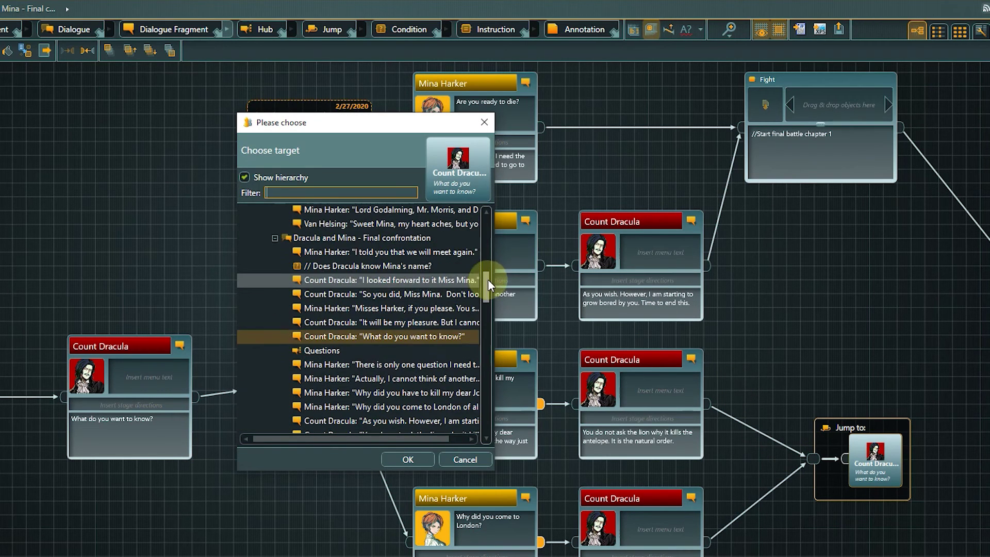
click(321, 350)
click(408, 459)
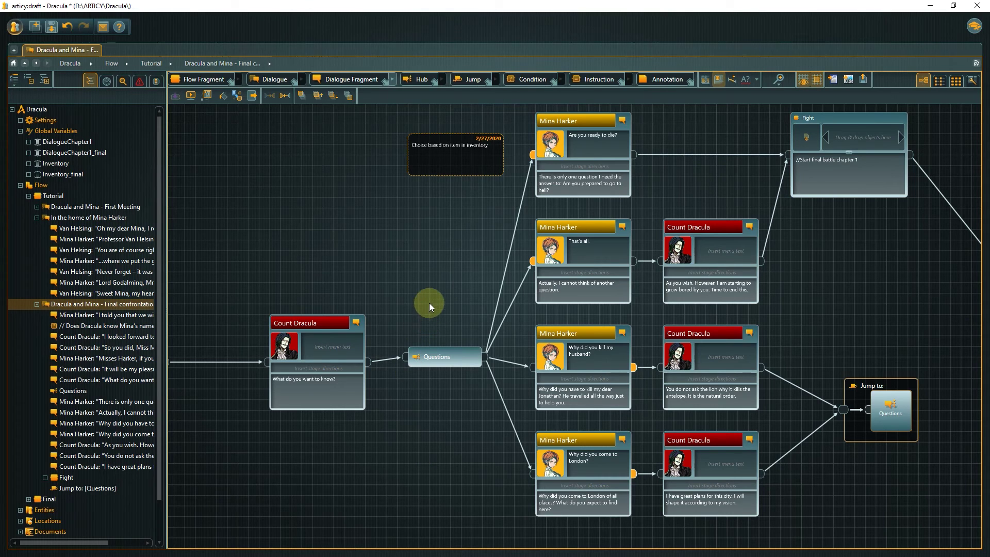
Place an annotation over "Are you ready to die?" and stretch it to enclose the Fight node.
scroll(429, 296, up, 3)
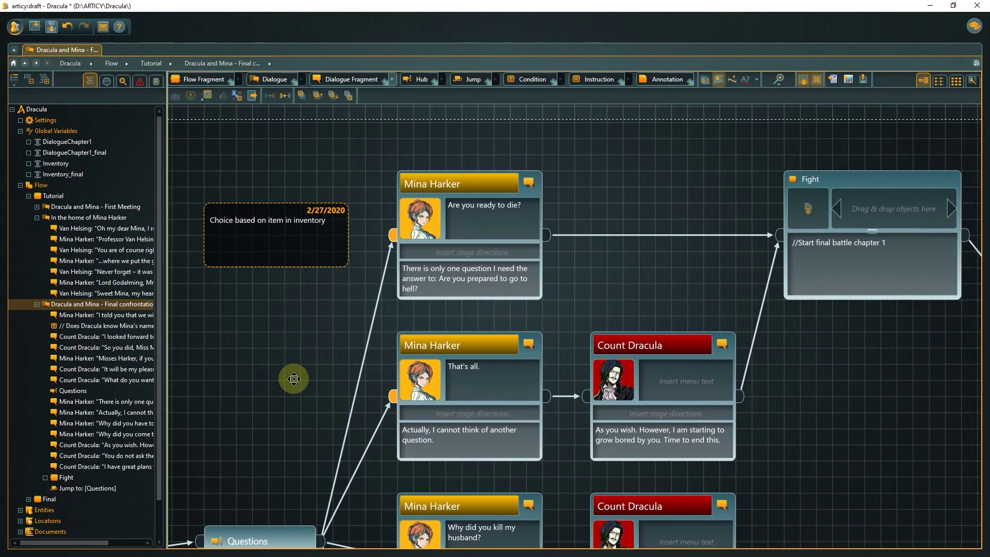
drag(531, 298, 488, 312)
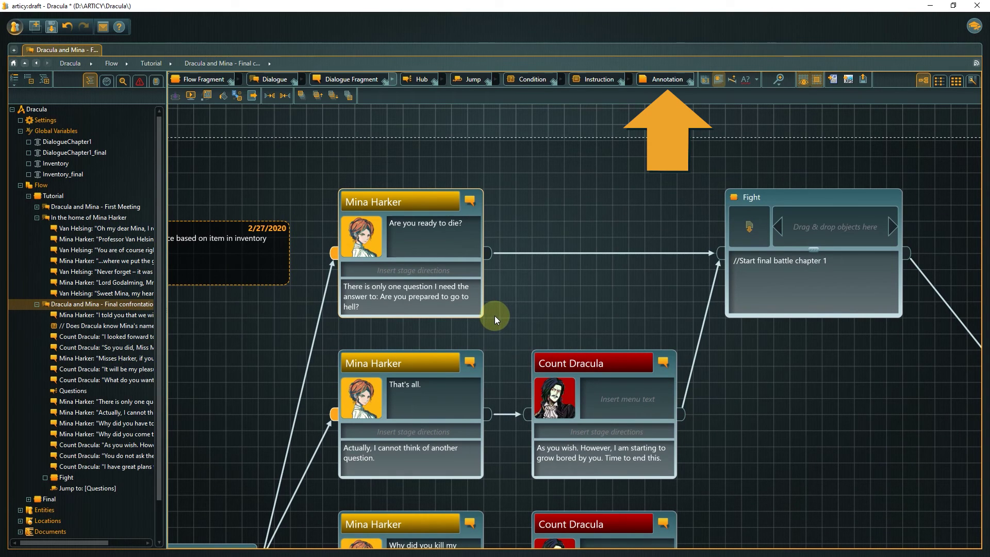
drag(665, 79, 528, 184)
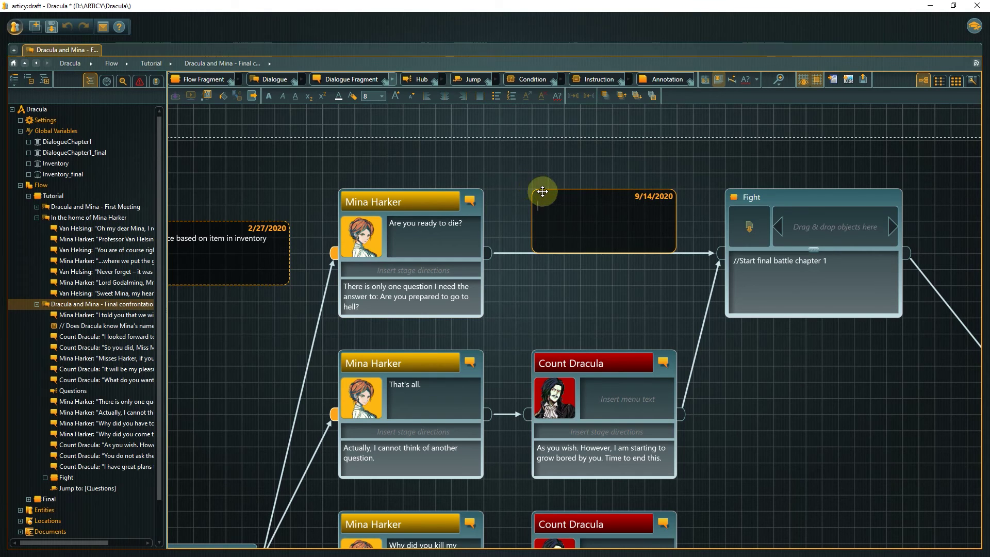
mouse_move(543, 191)
mouse_down()
mouse_move(463, 194)
mouse_move(338, 178)
mouse_up()
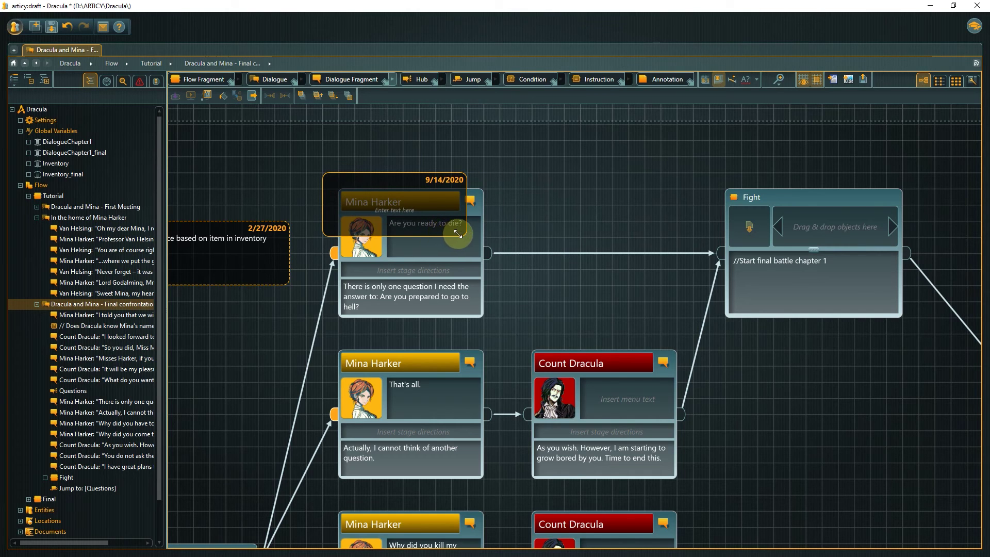
mouse_move(462, 234)
mouse_down()
mouse_move(555, 286)
mouse_move(681, 321)
mouse_move(914, 336)
mouse_up()
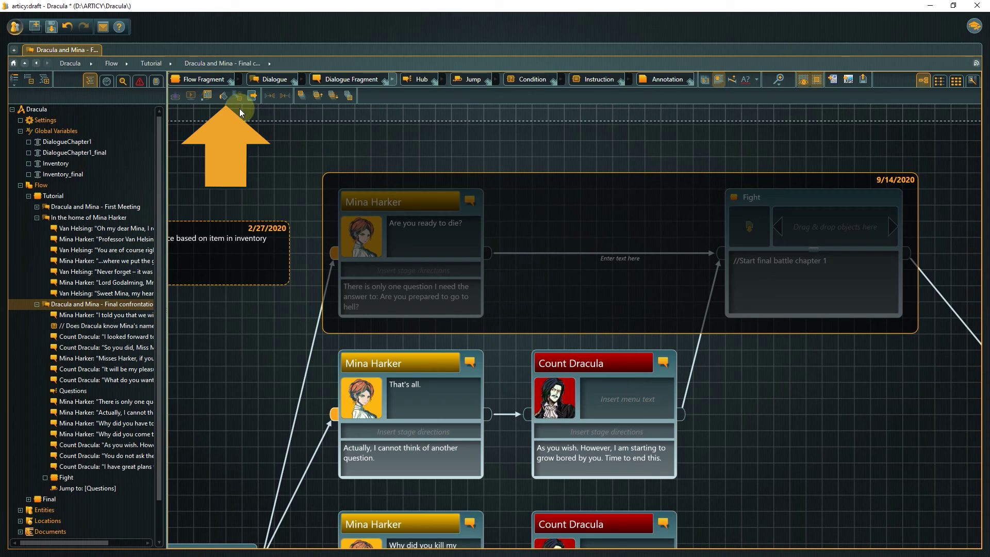
Colour the annotation red (#C0504D) and send it behind the enclosed nodes.
click(225, 96)
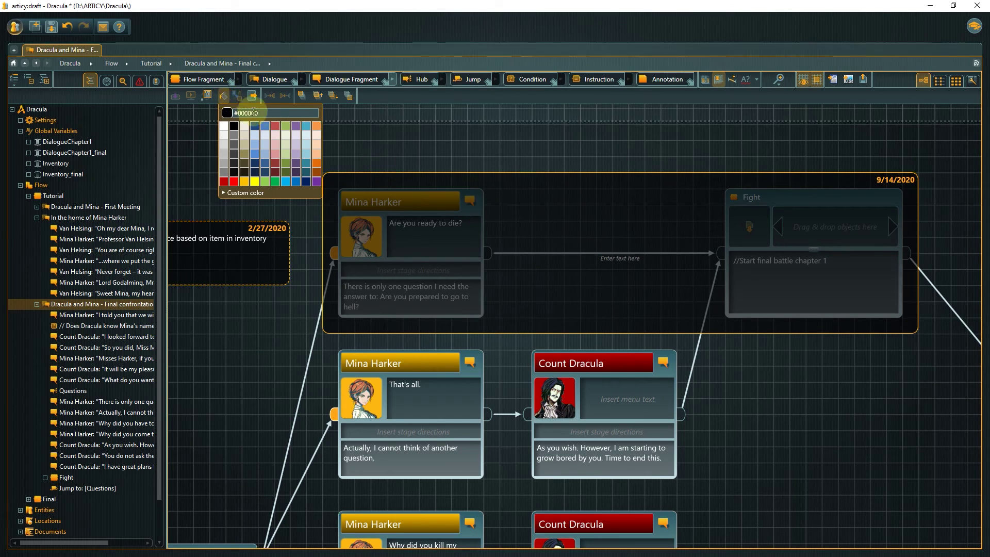
click(274, 125)
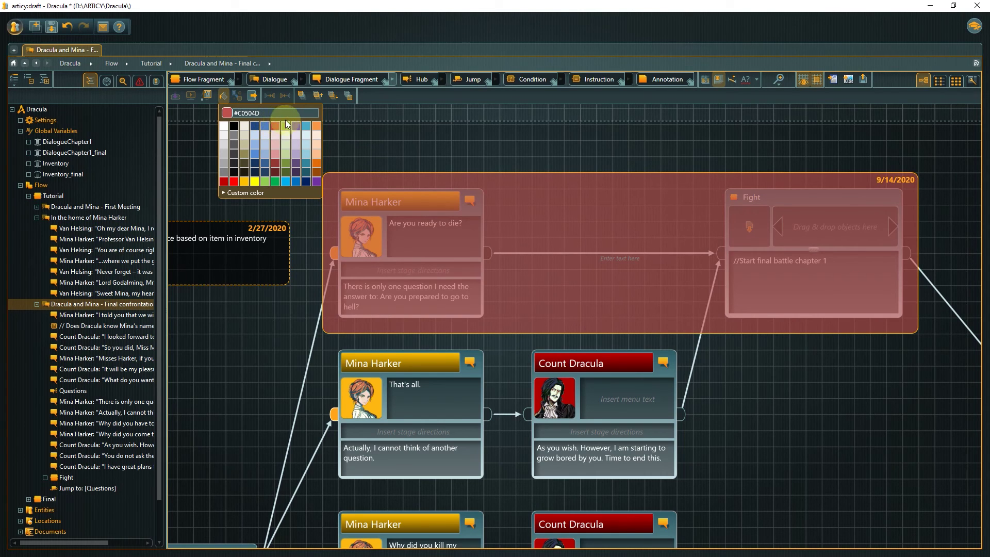
click(382, 174)
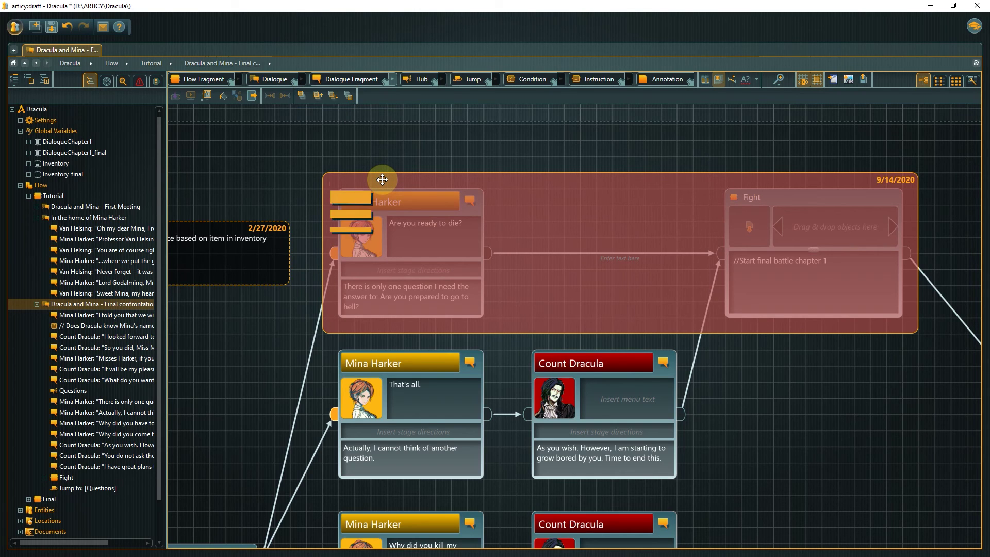
click(348, 99)
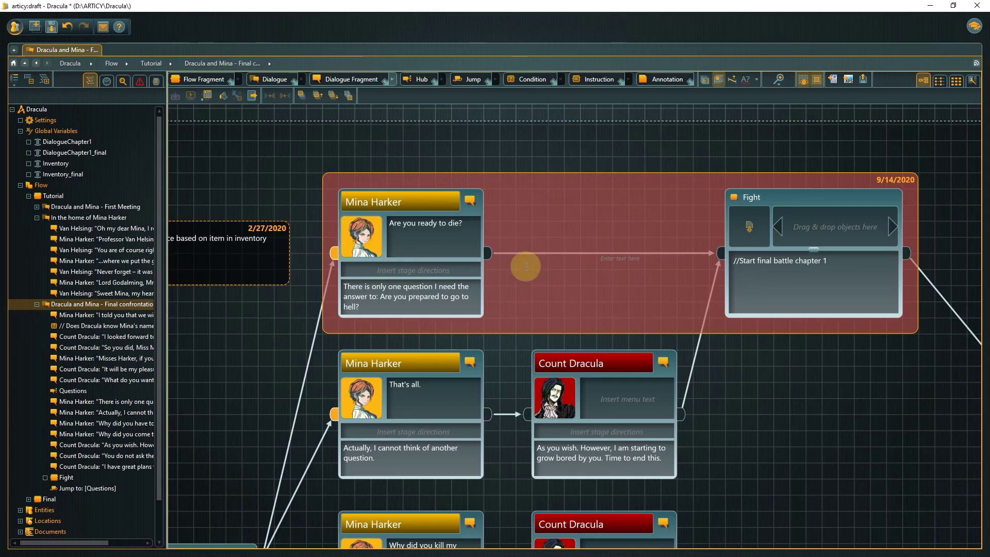
Zoom the canvas to view the whole dialogue flow with its red fight annotation.
scroll(531, 280, up, 2)
scroll(531, 280, down, 4)
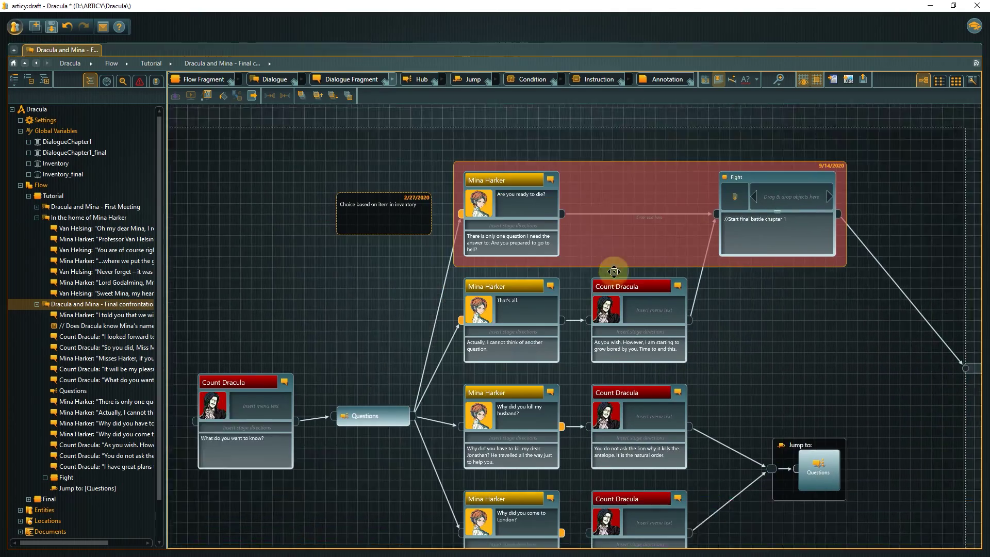